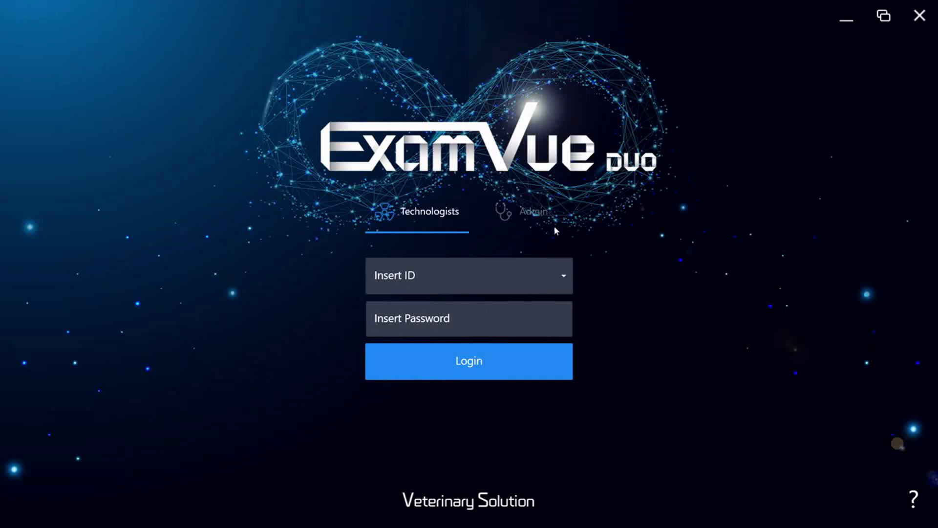
# Step: Log in as the administrator with the admin password to reach today's WorkList
pyautogui.click(532, 211)
pyautogui.write('a')
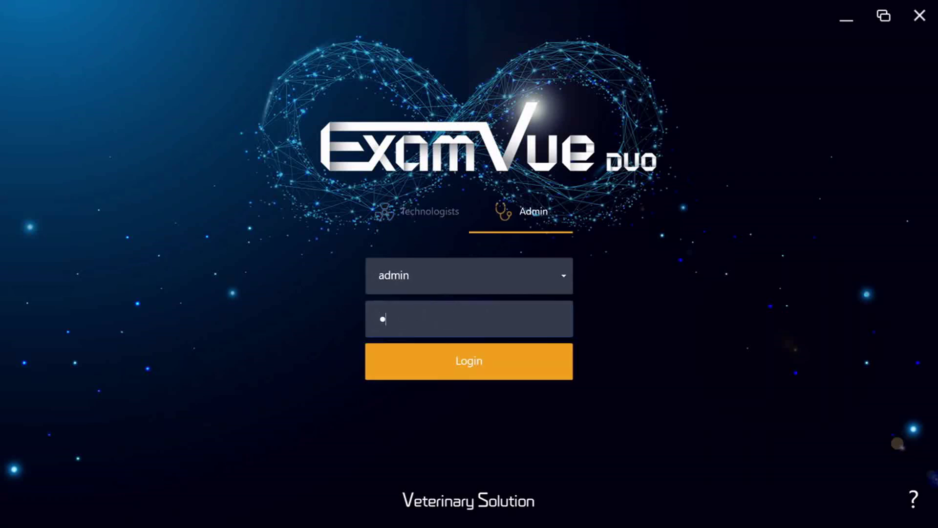
pyautogui.write('dmin')
pyautogui.press('Return')
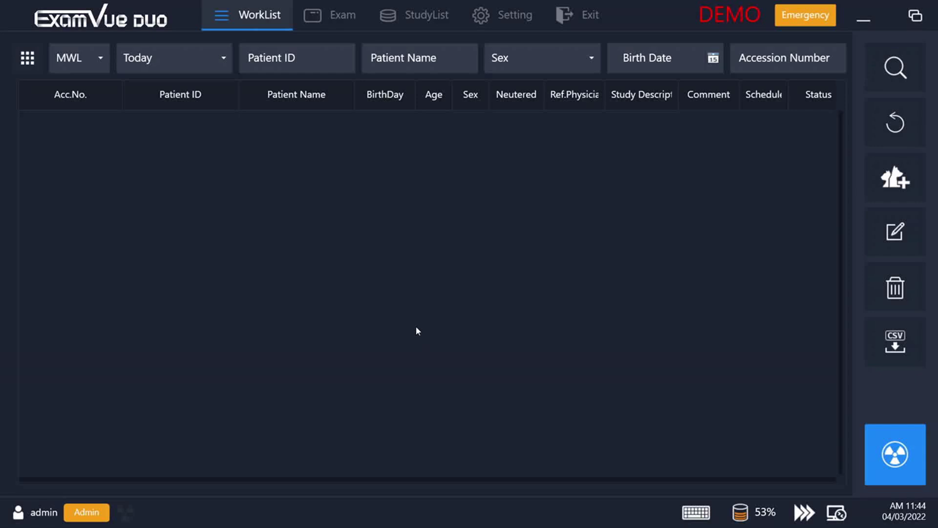
# Step: Start a new patient record and enter the patient ID and first name
pyautogui.click(896, 177)
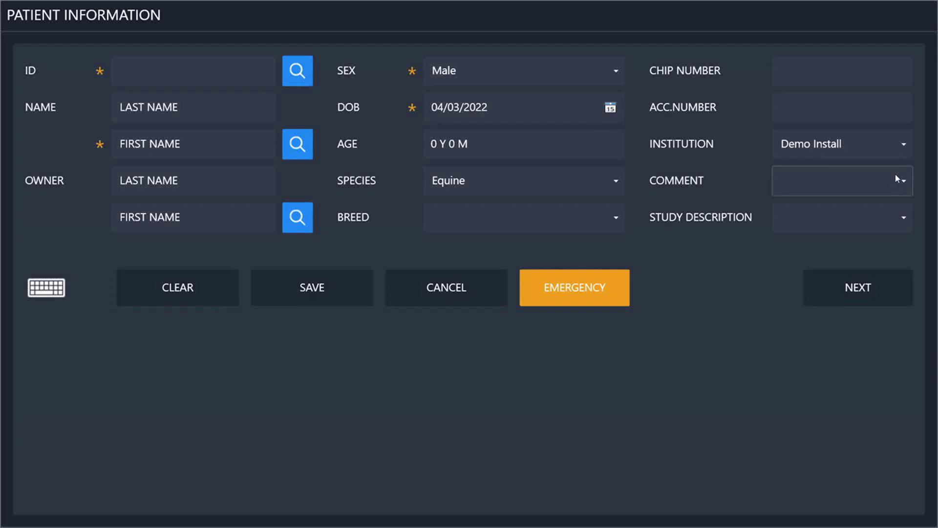
pyautogui.click(160, 74)
pyautogui.write('demo')
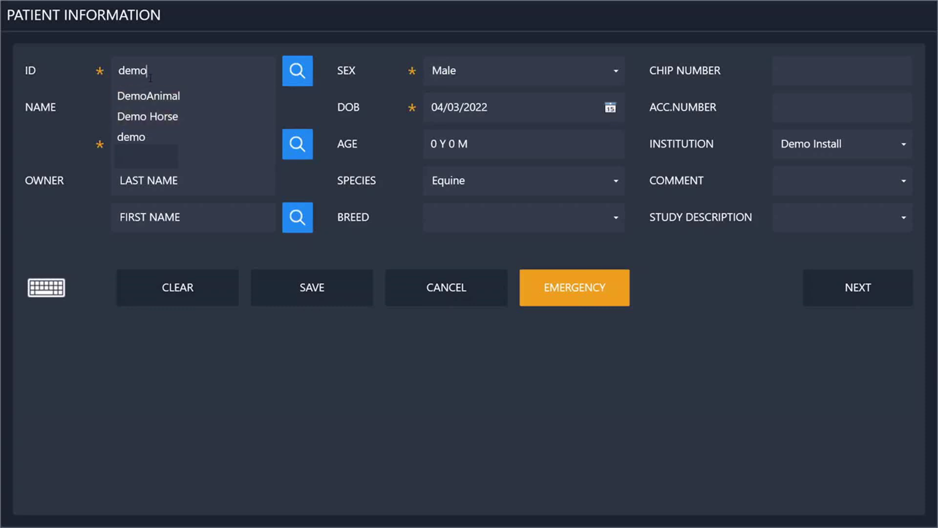
pyautogui.write('video')
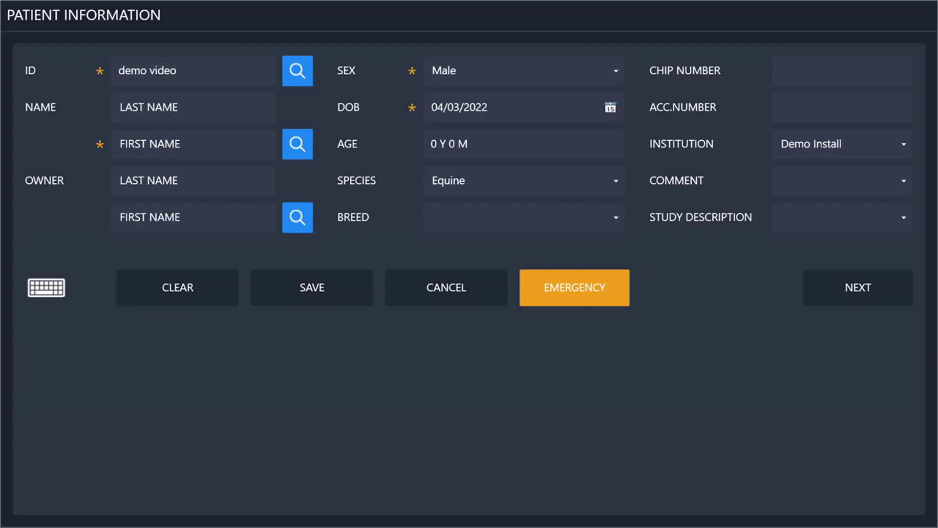
pyautogui.click(134, 151)
pyautogui.write('Sample')
# Step: Set birth date 01/02/2022, species Canine, breed Alaskan Klee Kai, and continue to study planning
pyautogui.click(584, 110)
pyautogui.click(444, 130)
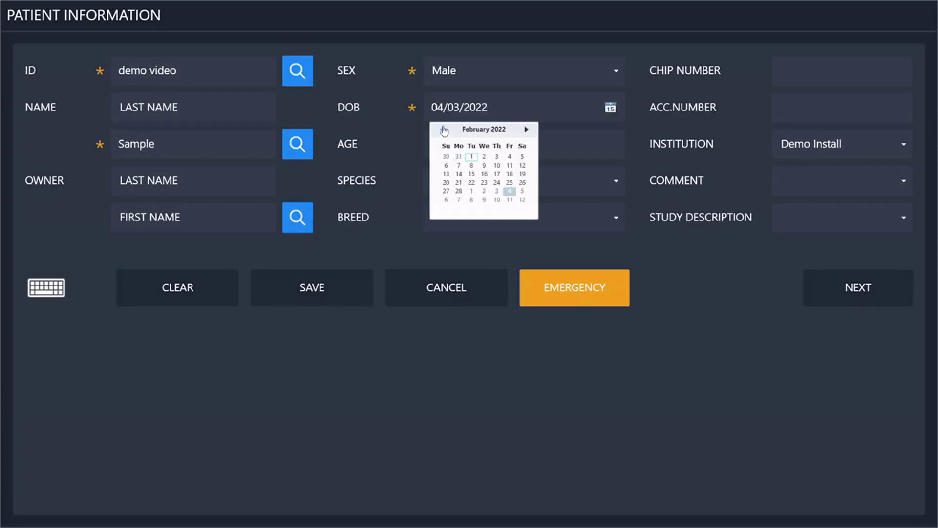
pyautogui.click(472, 158)
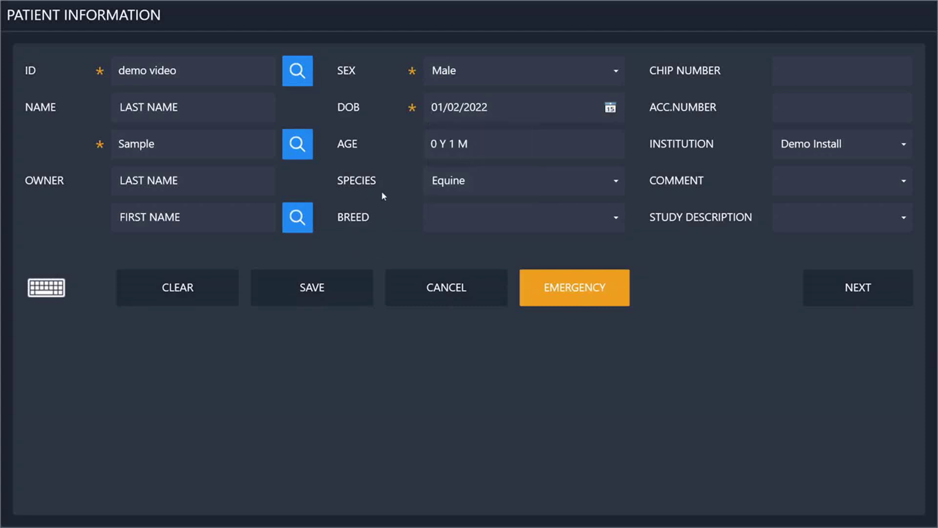
pyautogui.click(574, 184)
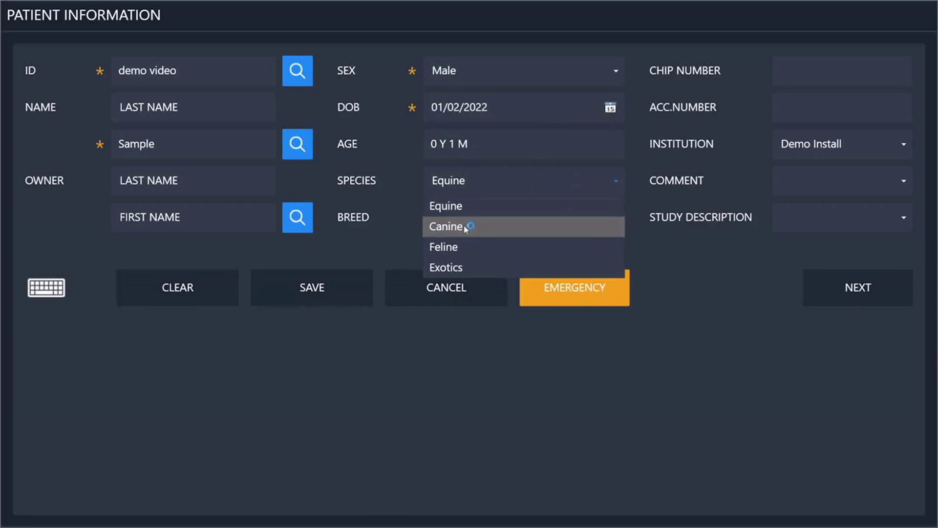
pyautogui.click(467, 225)
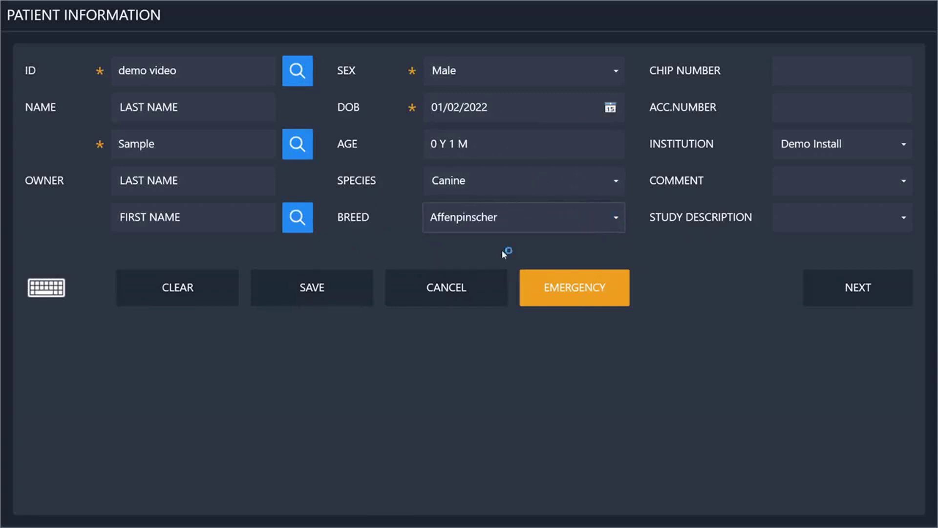
pyautogui.click(613, 218)
pyautogui.click(475, 332)
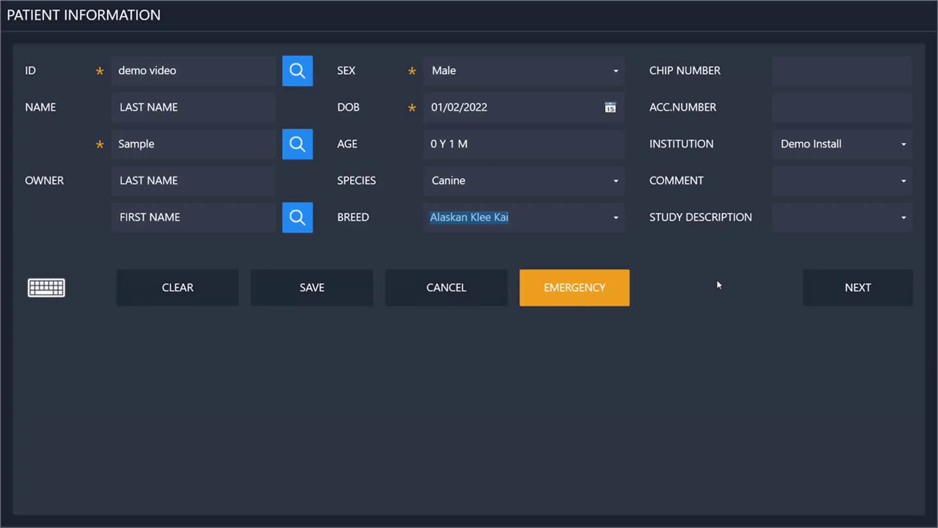
pyautogui.click(860, 300)
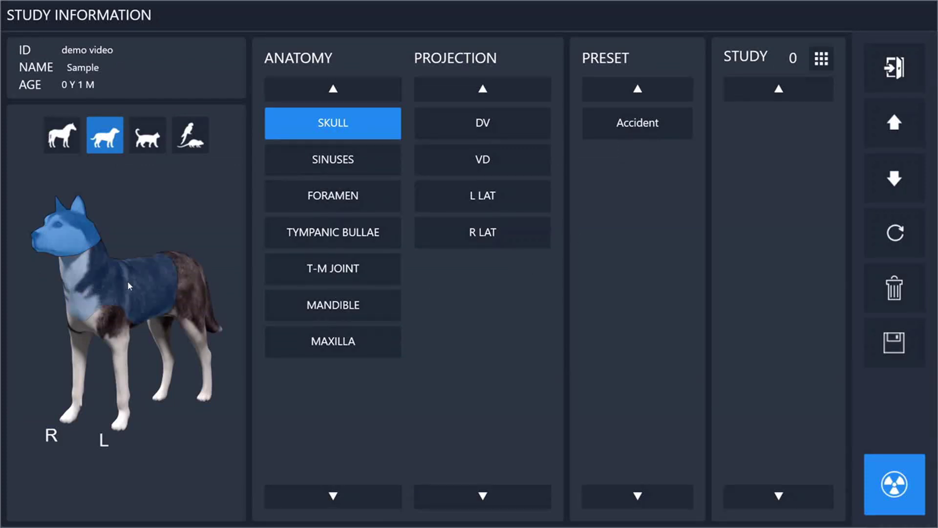
# Step: Select the thorax region on the dog model and add the thorax R LAT view
pyautogui.click(130, 286)
pyautogui.click(196, 293)
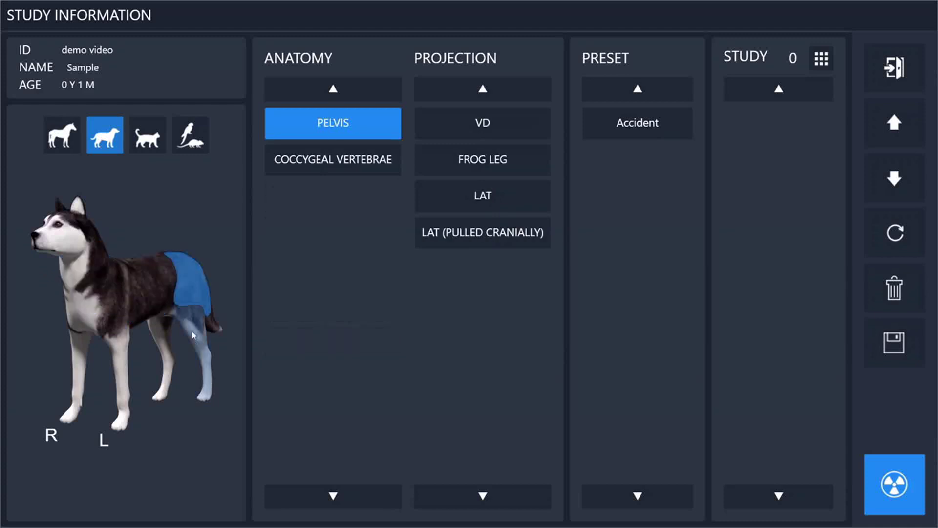
pyautogui.click(198, 331)
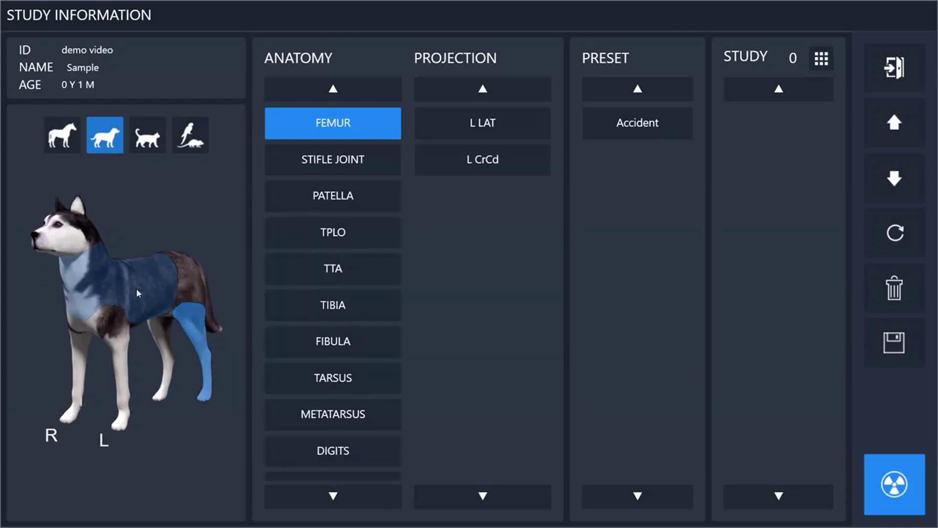
pyautogui.click(137, 288)
pyautogui.click(448, 156)
pyautogui.click(477, 125)
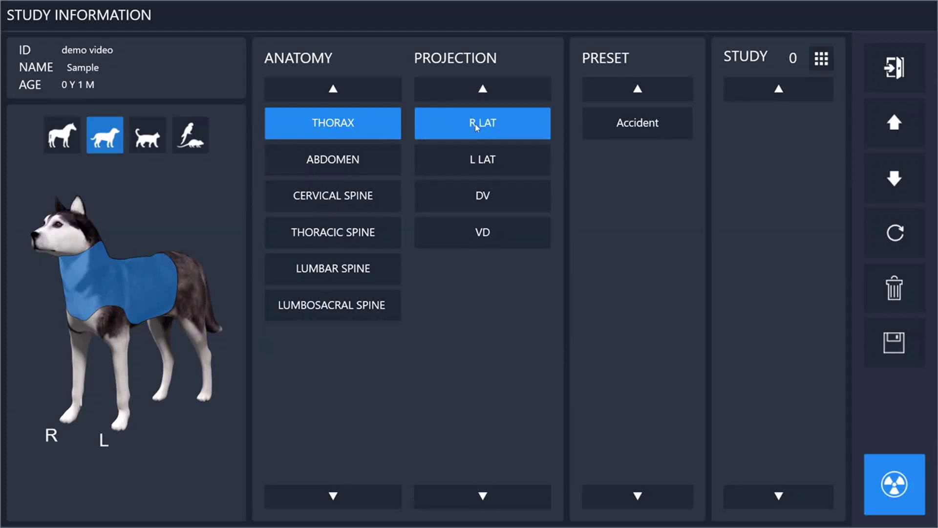
# Step: Add abdomen R LAT and VD views, then apply the Accident preset for nine views
pyautogui.click(343, 163)
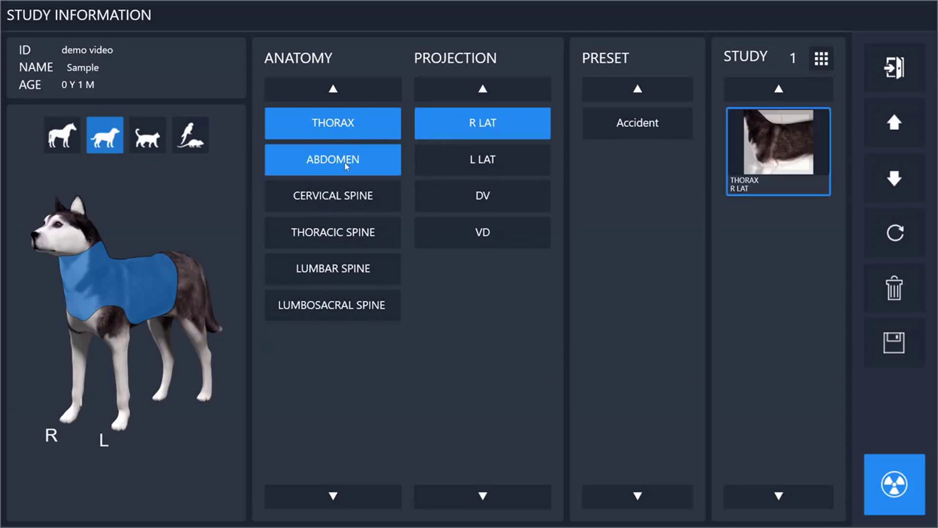
pyautogui.click(487, 126)
pyautogui.click(477, 196)
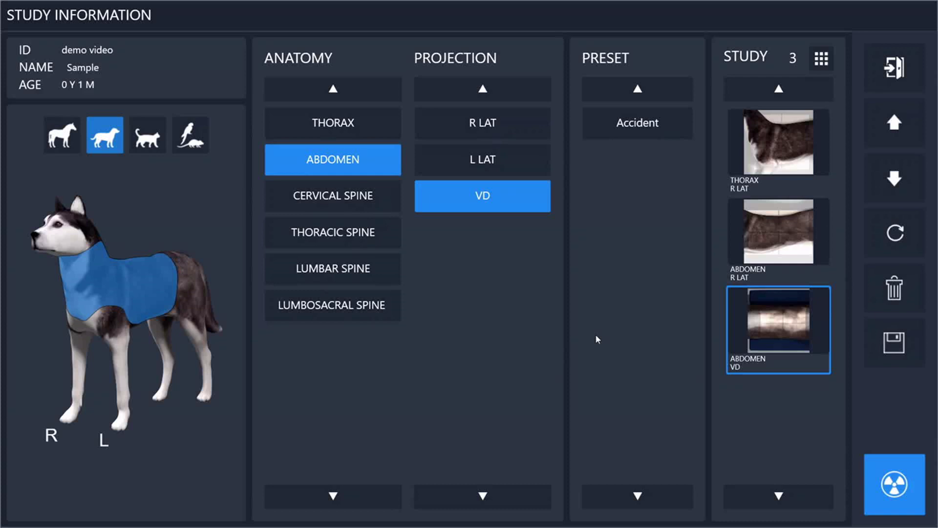
pyautogui.click(606, 120)
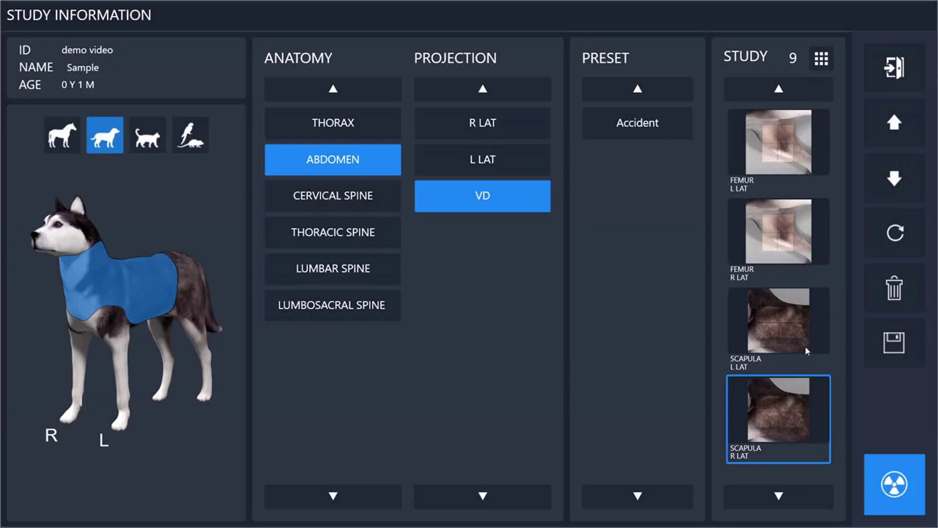
# Step: Delete the scapula R LAT view, leaving eight views, and start the exam
pyautogui.click(894, 122)
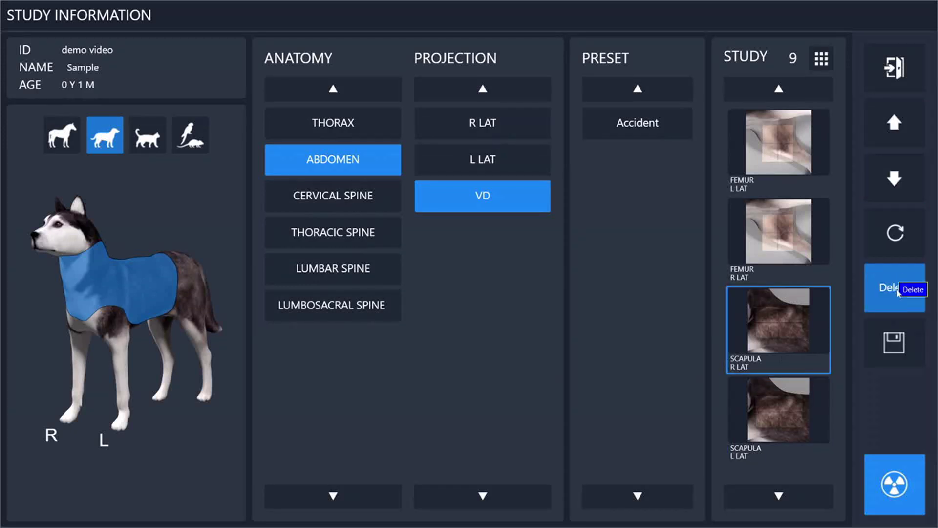
pyautogui.click(897, 289)
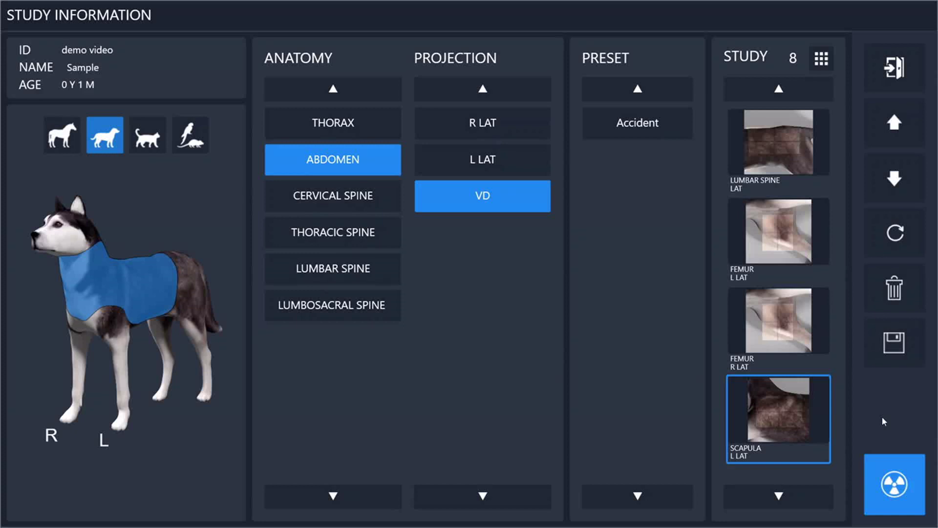
pyautogui.click(888, 496)
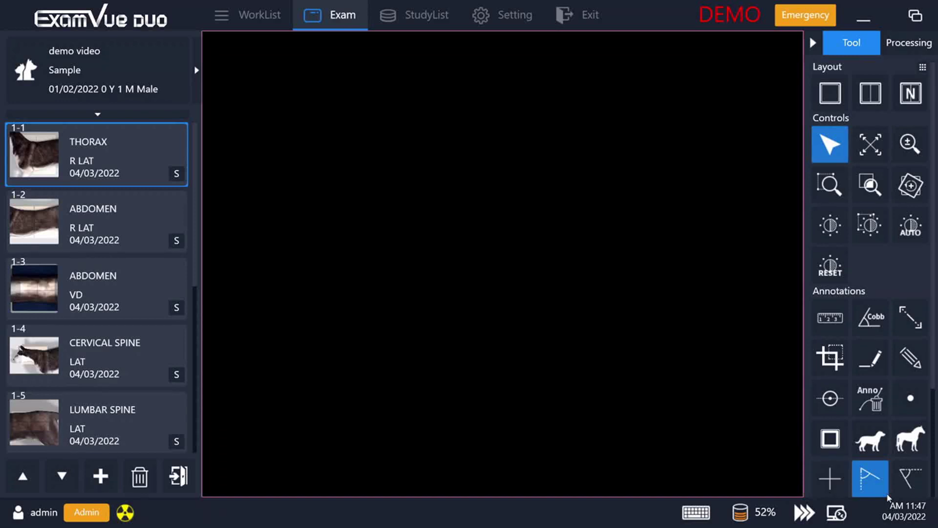
# Step: Capture the thorax R LAT radiograph, giving EI 2529 and DI 0
pyautogui.click(124, 514)
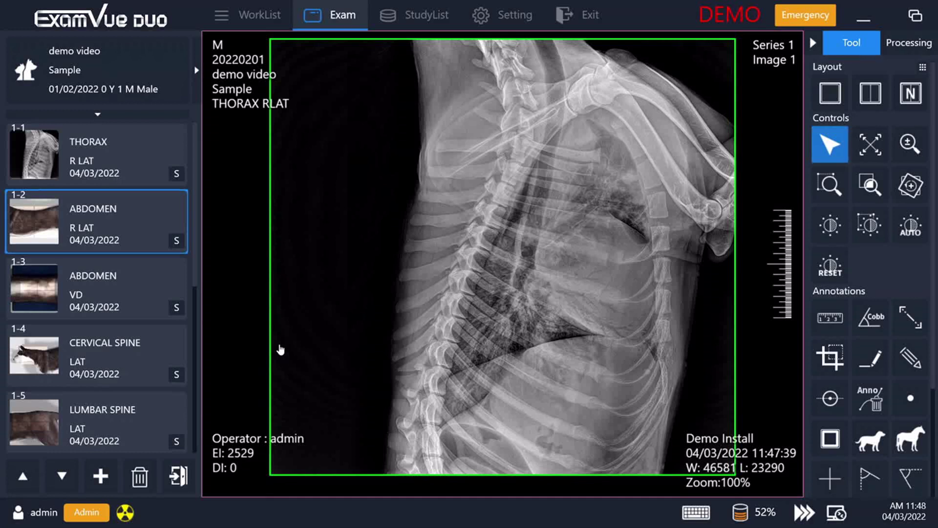
# Step: Select abdomen R LAT, review its positioning guide, and capture the image (EI 6018)
pyautogui.click(111, 223)
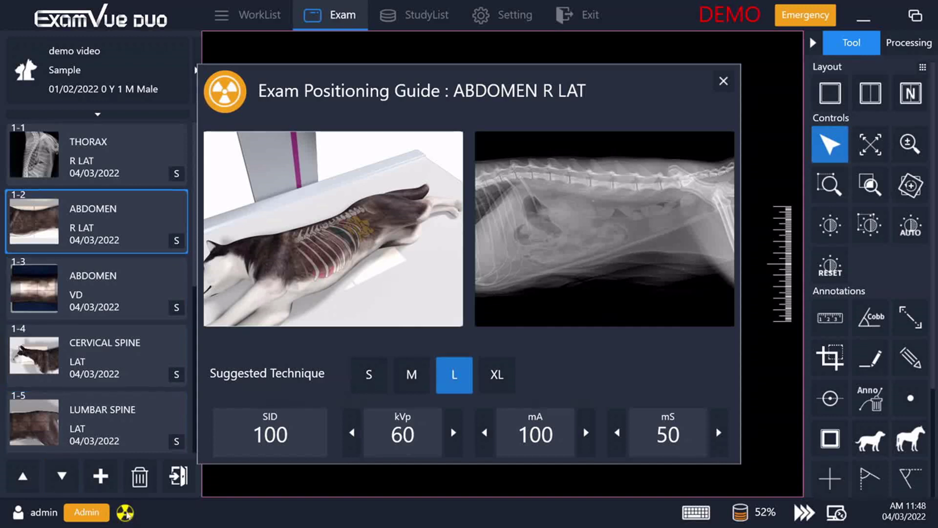
pyautogui.click(127, 511)
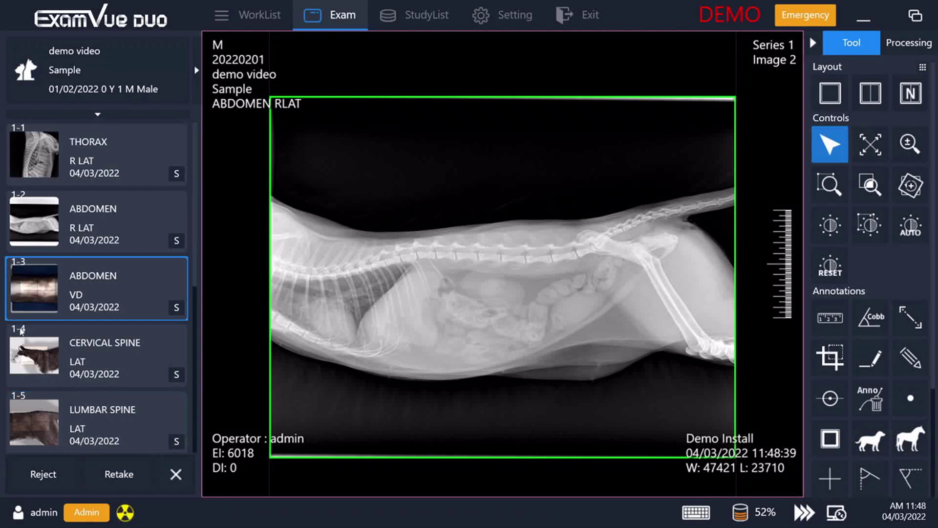
# Step: Check the thorax thumbnail's context menu, then bring up the Toolbar Setting dialog
pyautogui.rightClick(86, 161)
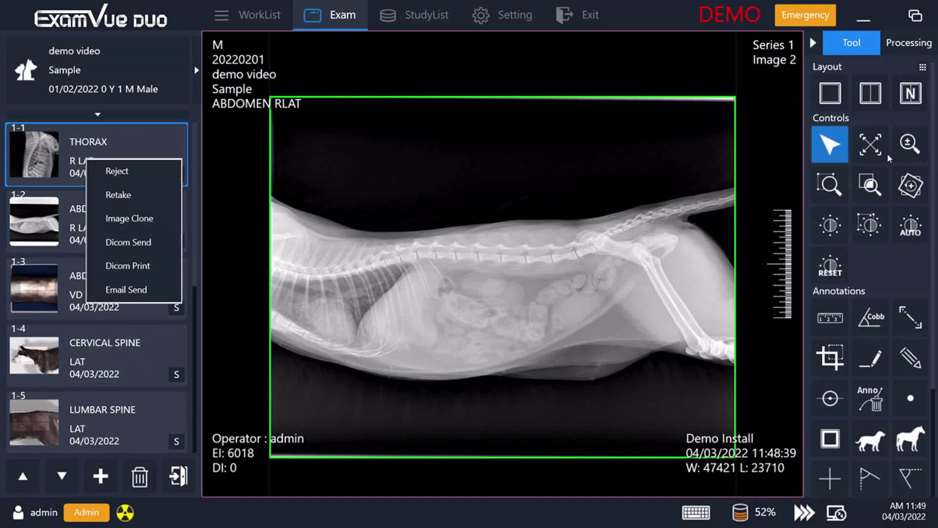
pyautogui.click(923, 68)
pyautogui.click(923, 68)
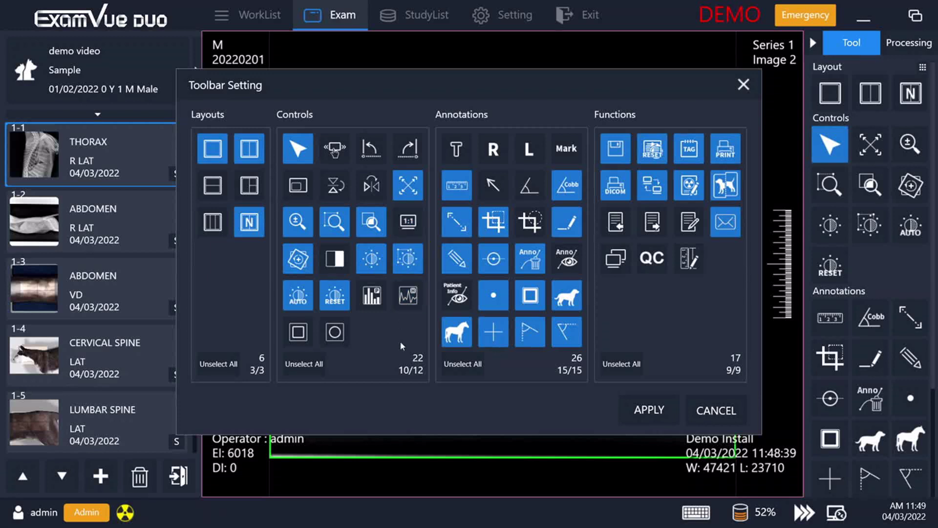
# Step: Cancel Toolbar Setting unchanged and activate ROI WL for the abdomen image
pyautogui.click(715, 412)
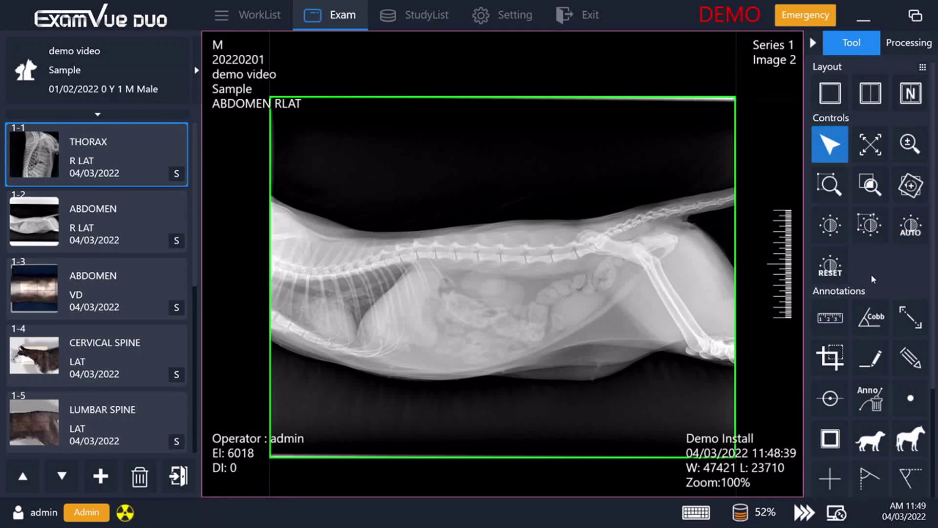
pyautogui.click(868, 224)
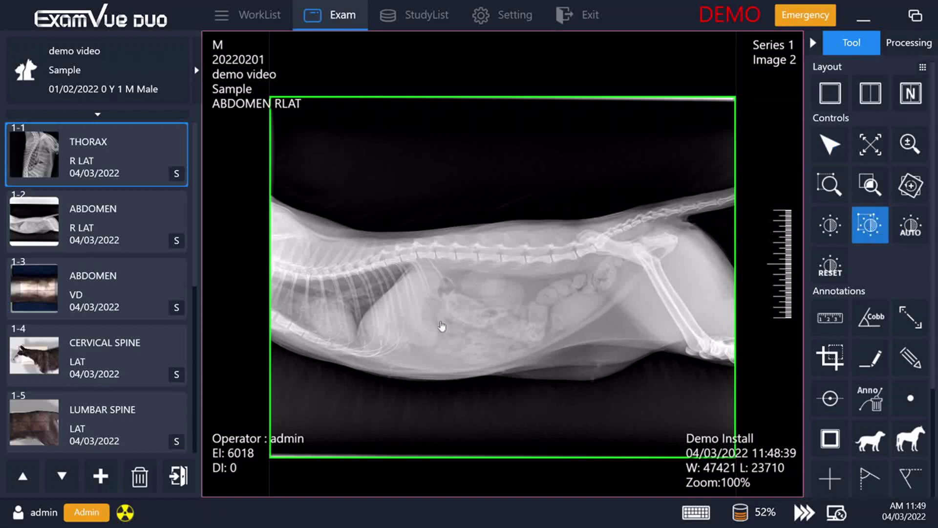
pyautogui.moveTo(465, 280); pyautogui.dragTo(489, 306)
pyautogui.moveTo(499, 304); pyautogui.dragTo(602, 287)
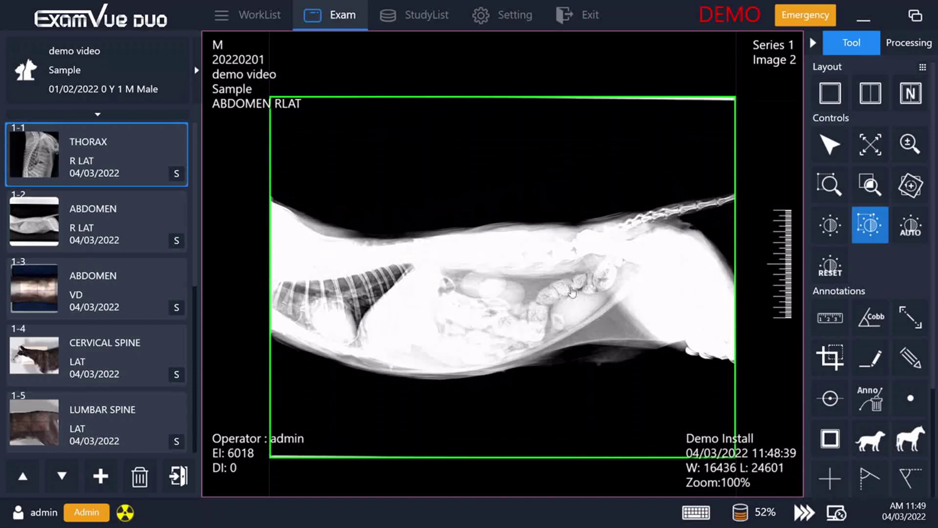
pyautogui.moveTo(474, 280); pyautogui.dragTo(532, 326)
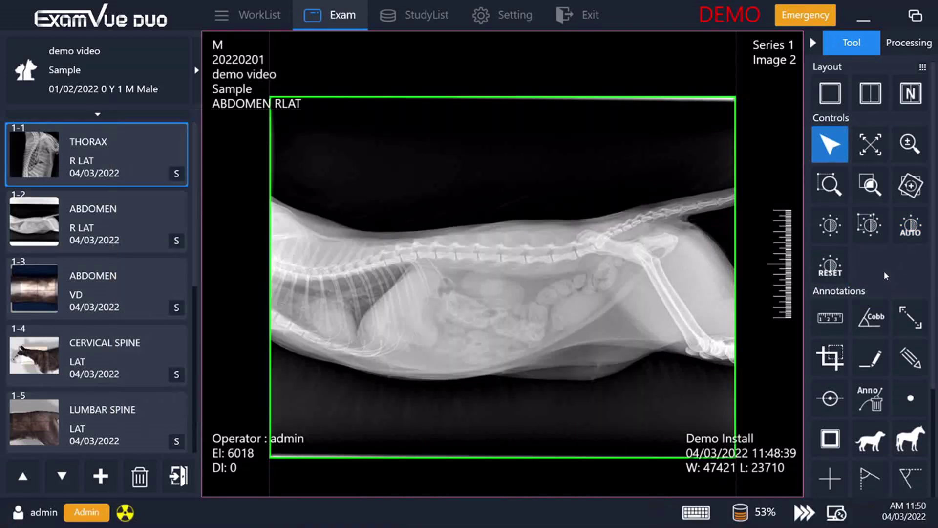
# Step: Scroll the Tool panel and try the Line, Pencil and Point annotation tools
pyautogui.scroll(-1, 880, 268)
pyautogui.scroll(-2, 878, 267)
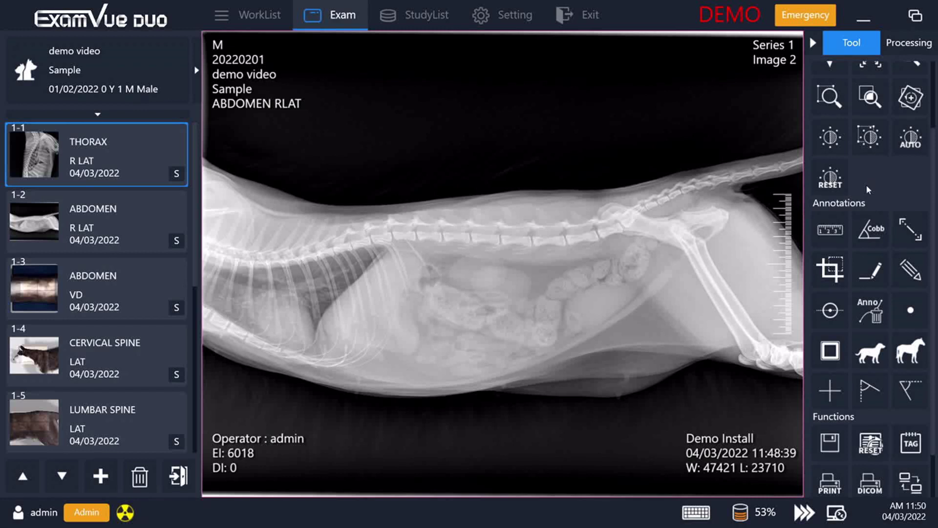
pyautogui.scroll(-2, 864, 193)
pyautogui.click(872, 214)
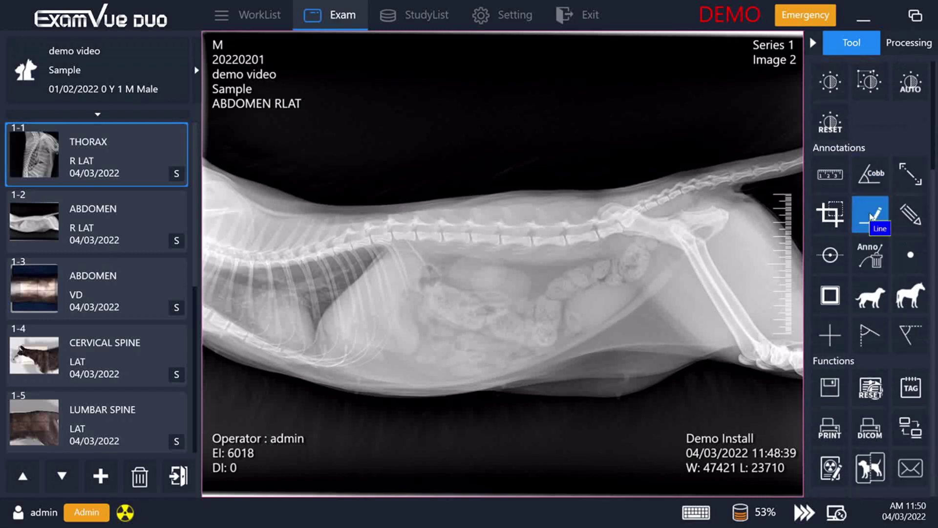
pyautogui.click(899, 227)
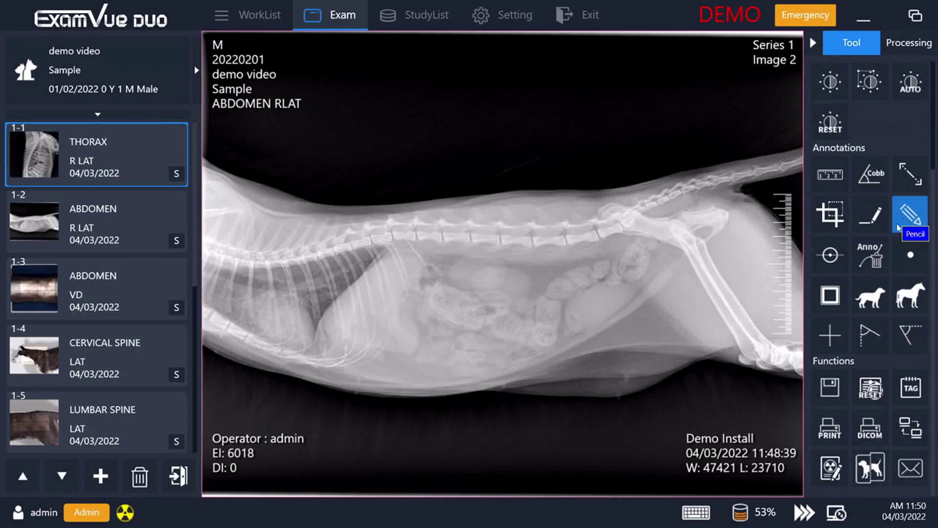
pyautogui.click(900, 261)
# Step: From the veterinary measurements choose VHS, then Liver Size, and close its guide
pyautogui.click(871, 301)
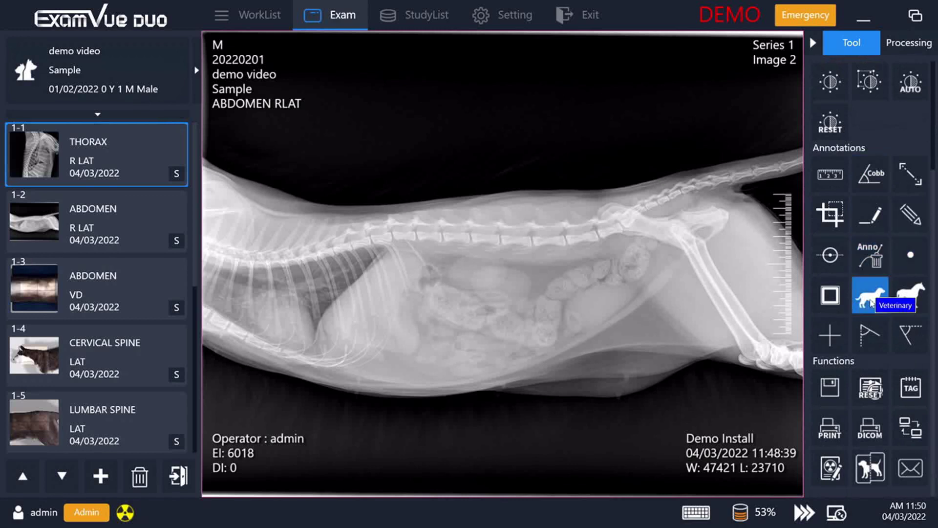
pyautogui.click(871, 301)
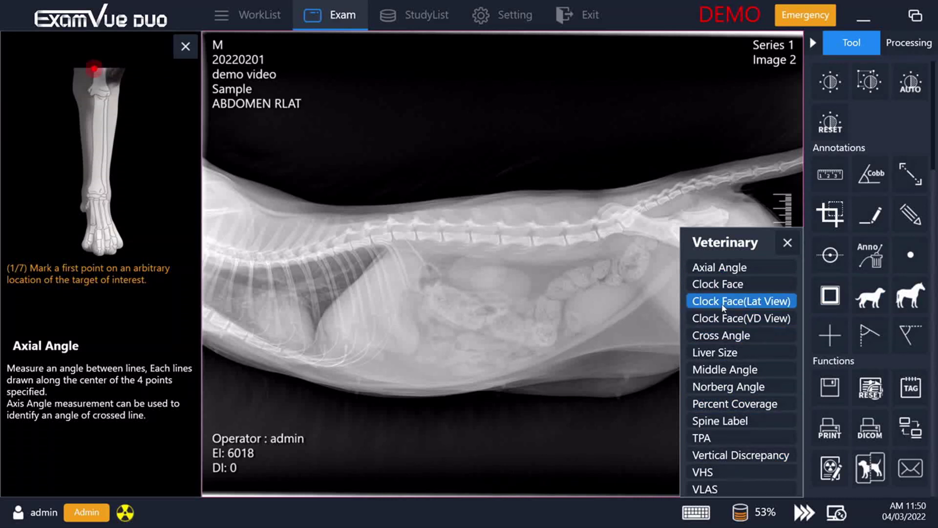
pyautogui.click(711, 472)
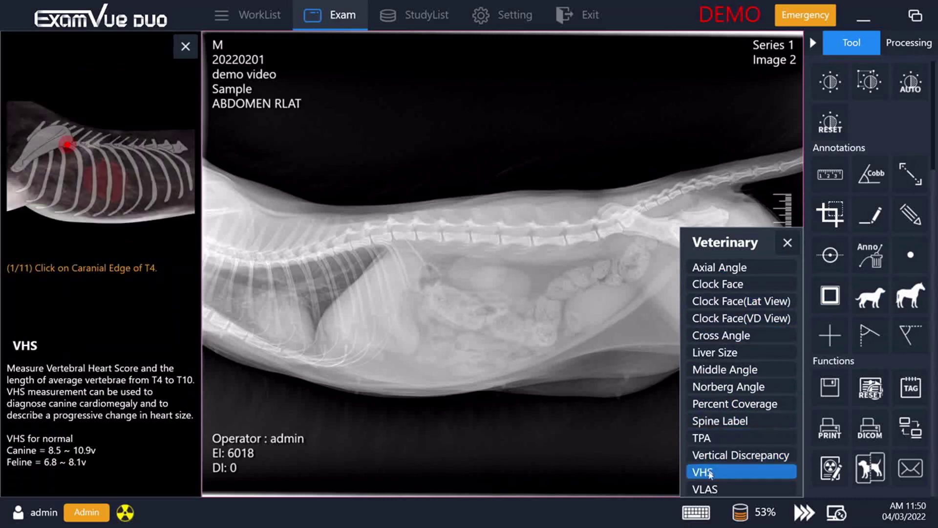
pyautogui.click(725, 354)
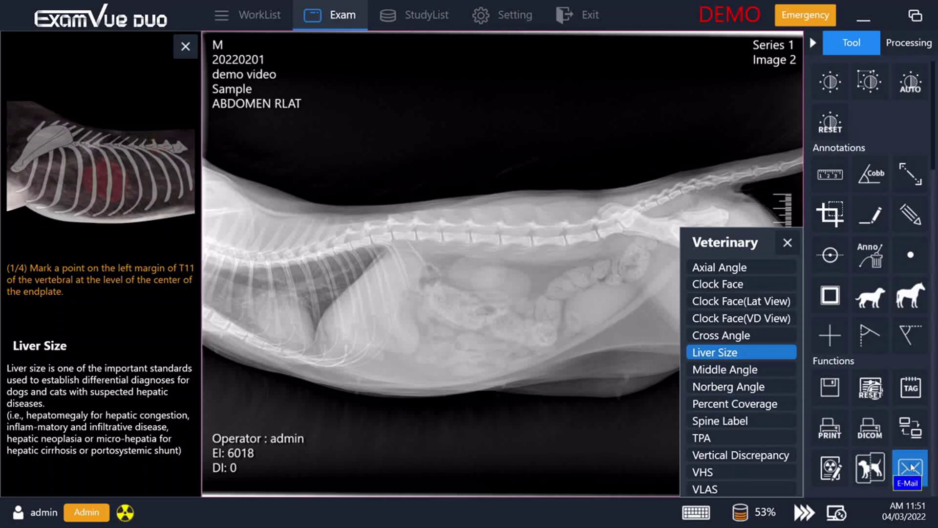
pyautogui.click(787, 243)
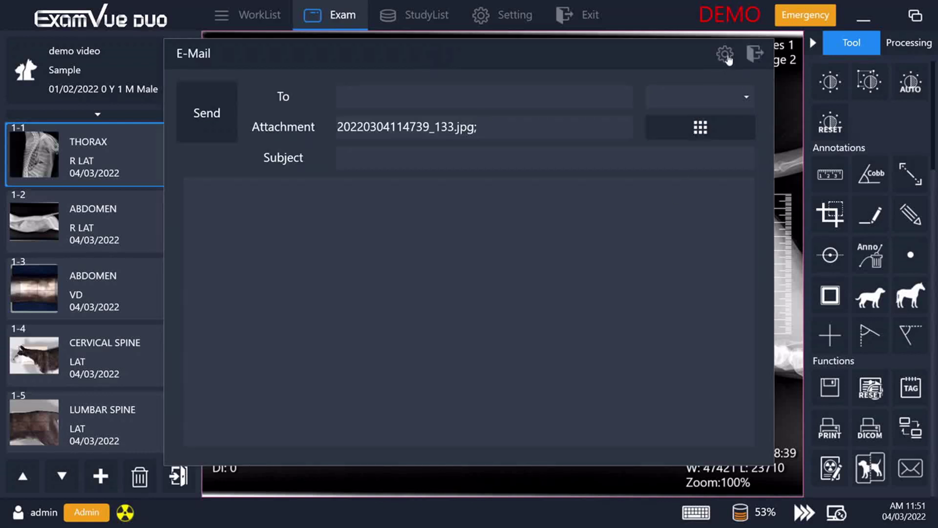
# Step: Close the E-Mail dialog without sending, returning to the abdomen R LAT radiograph
pyautogui.click(756, 55)
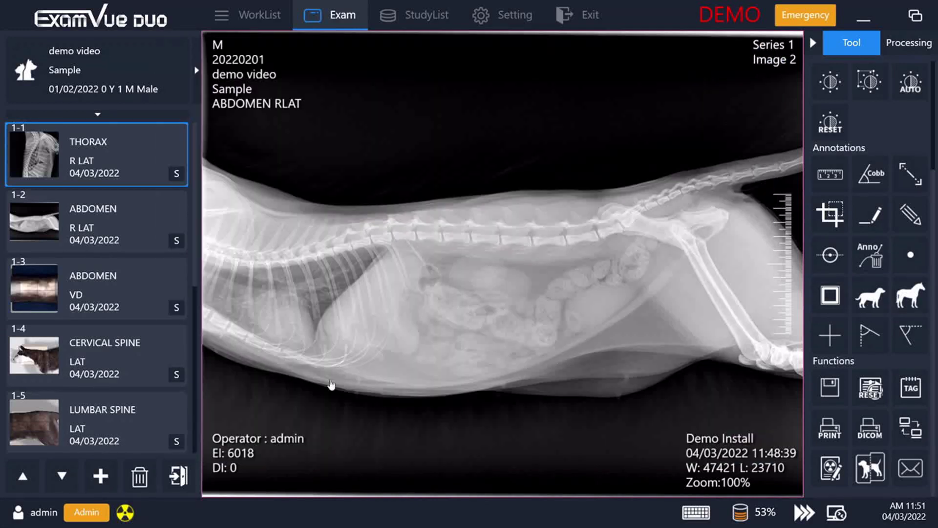
# Step: Exit and fully close the current study to return to today's StudyList
pyautogui.click(179, 476)
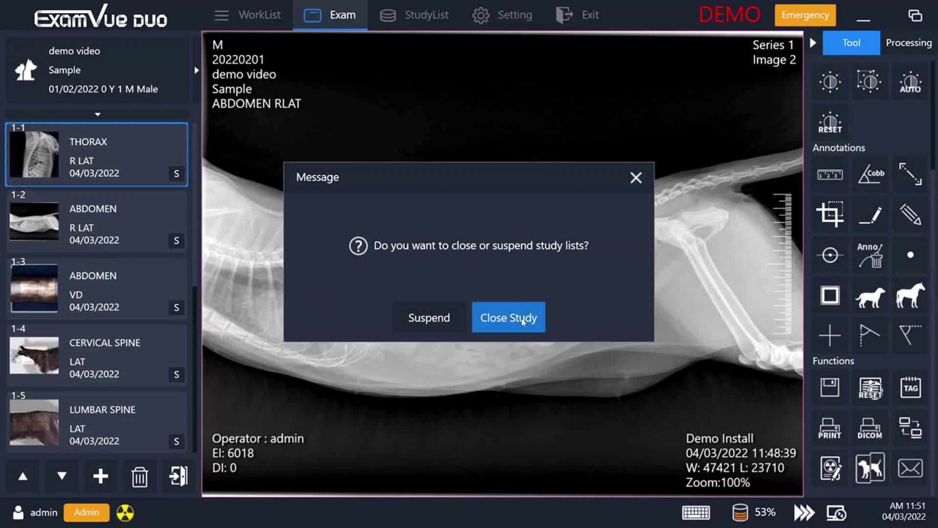
pyautogui.click(526, 319)
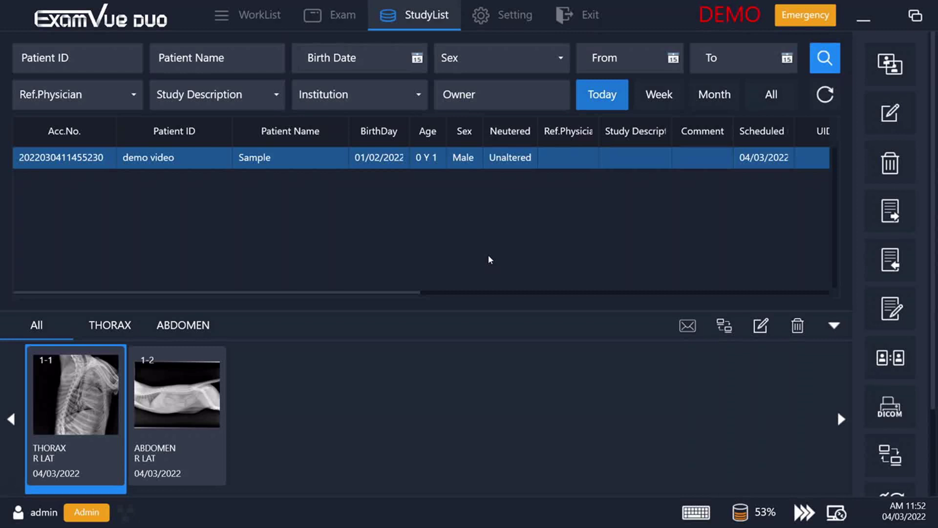
pyautogui.doubleClick(425, 157)
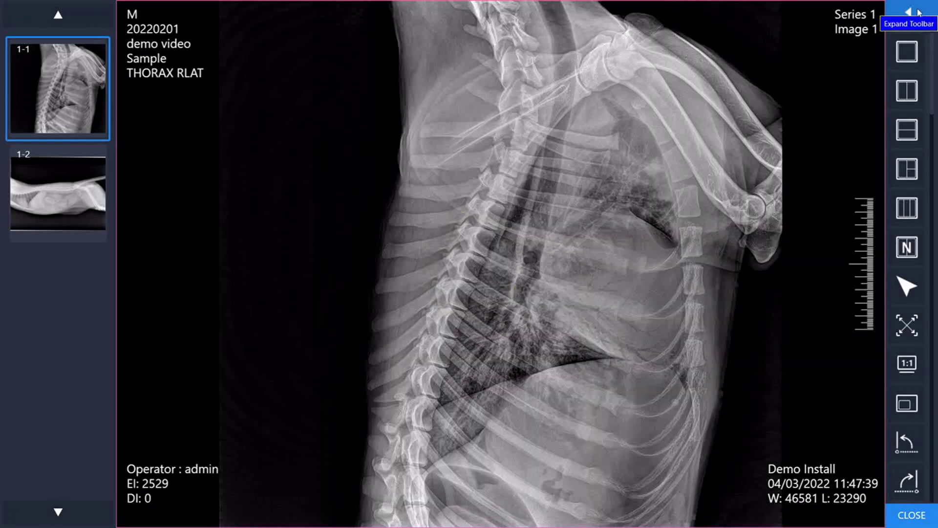
pyautogui.click(920, 12)
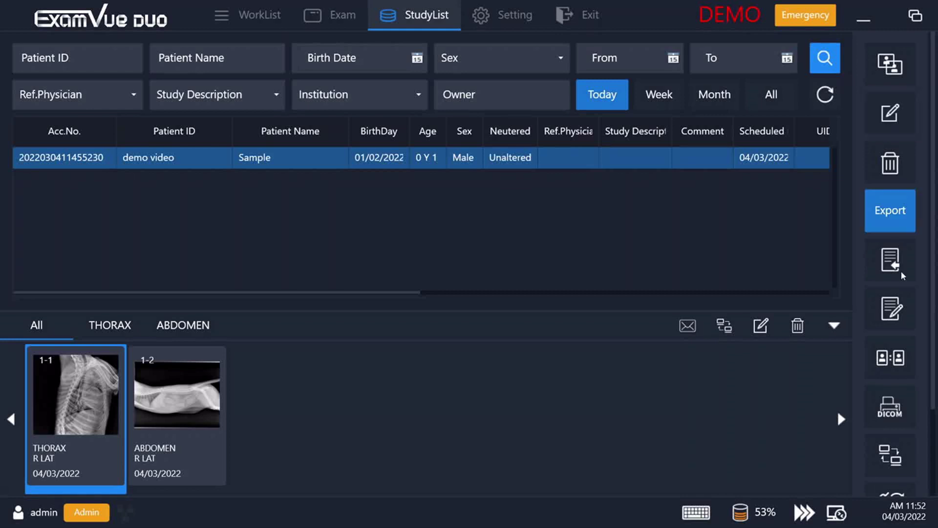
pyautogui.click(902, 310)
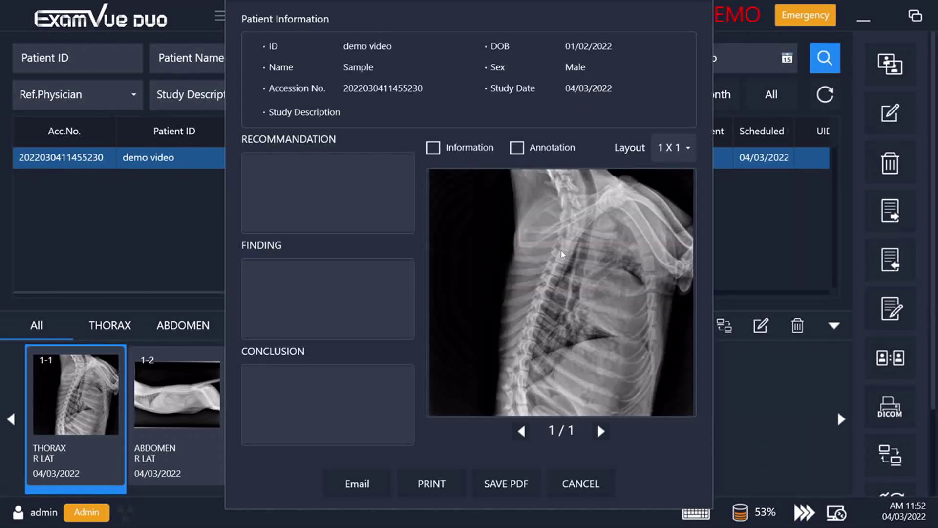
pyautogui.click(583, 487)
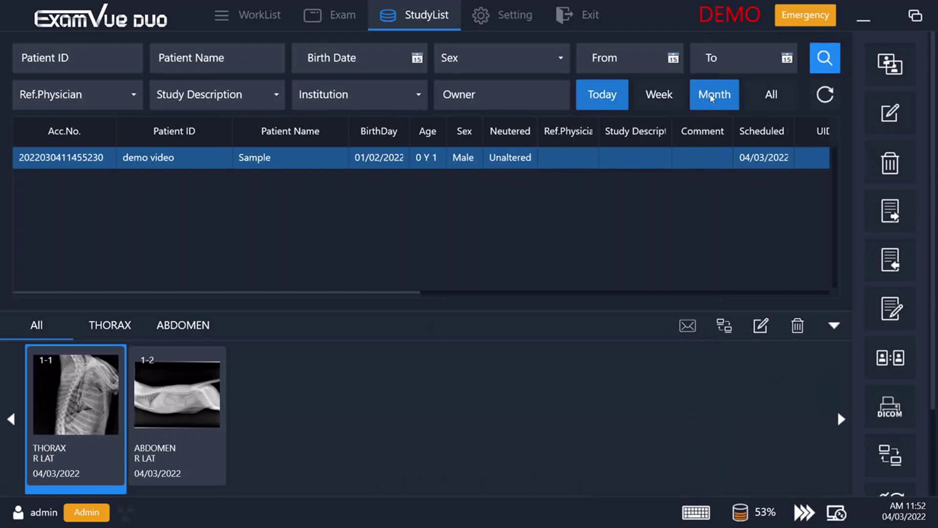
pyautogui.click(659, 97)
pyautogui.click(700, 97)
pyautogui.click(775, 101)
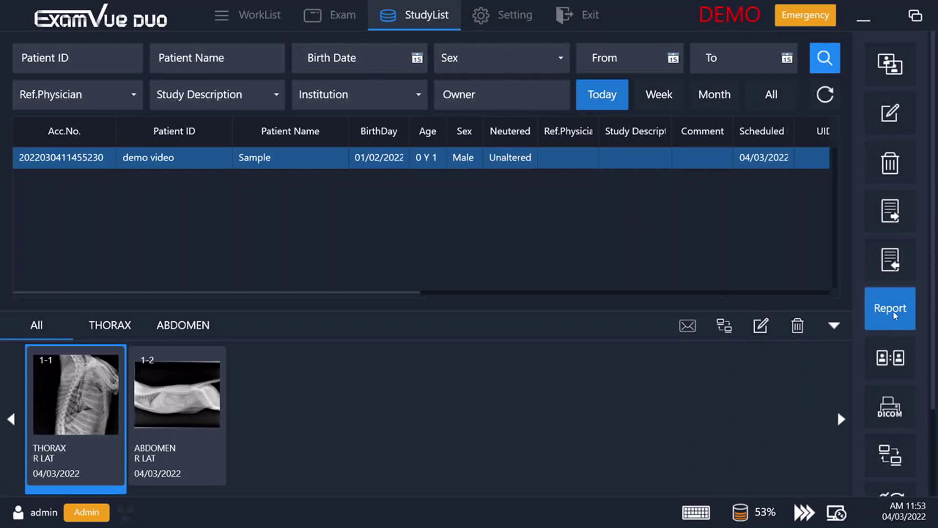
# Step: Add the thorax R LAT and abdomen R LAT images to the Compare list
pyautogui.click(889, 374)
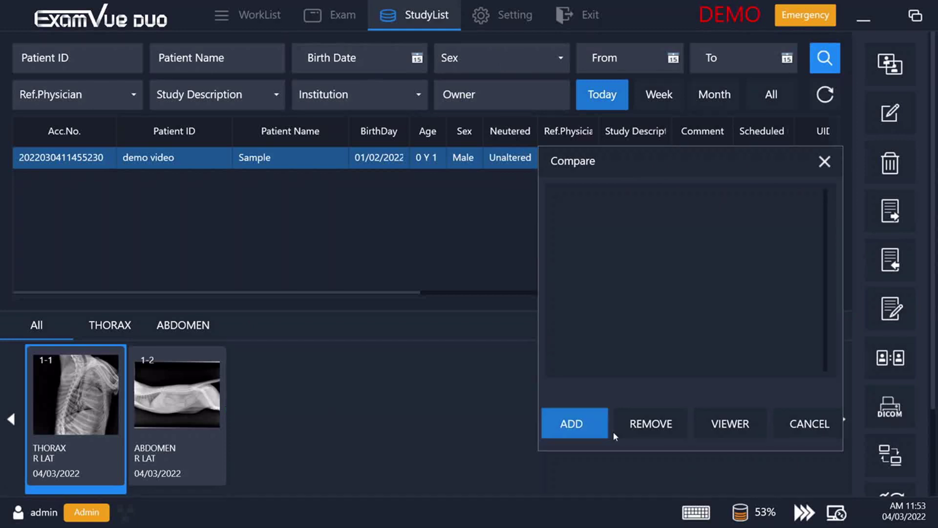
pyautogui.click(589, 430)
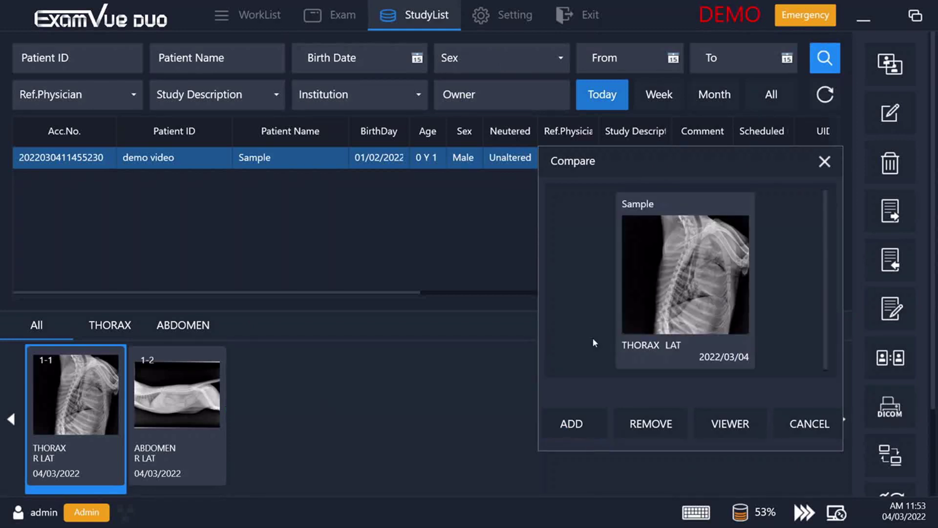
pyautogui.click(163, 391)
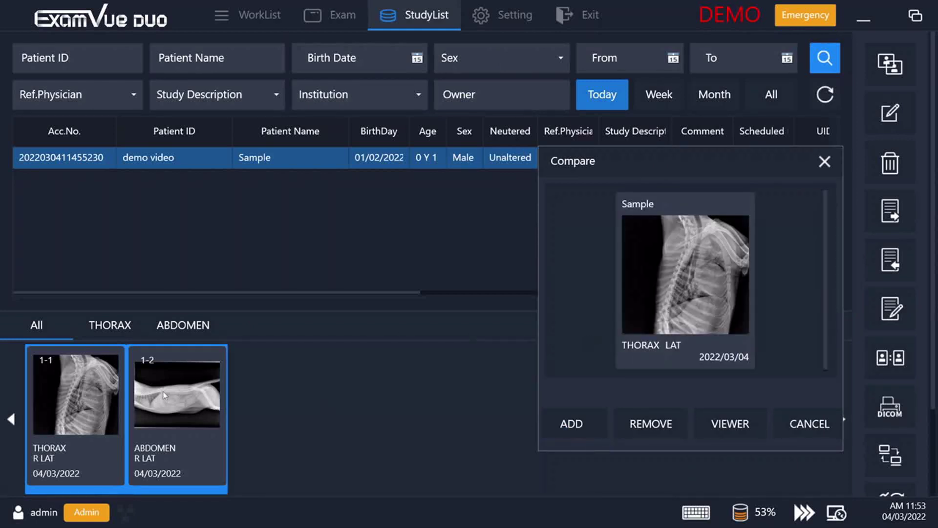
pyautogui.click(217, 394)
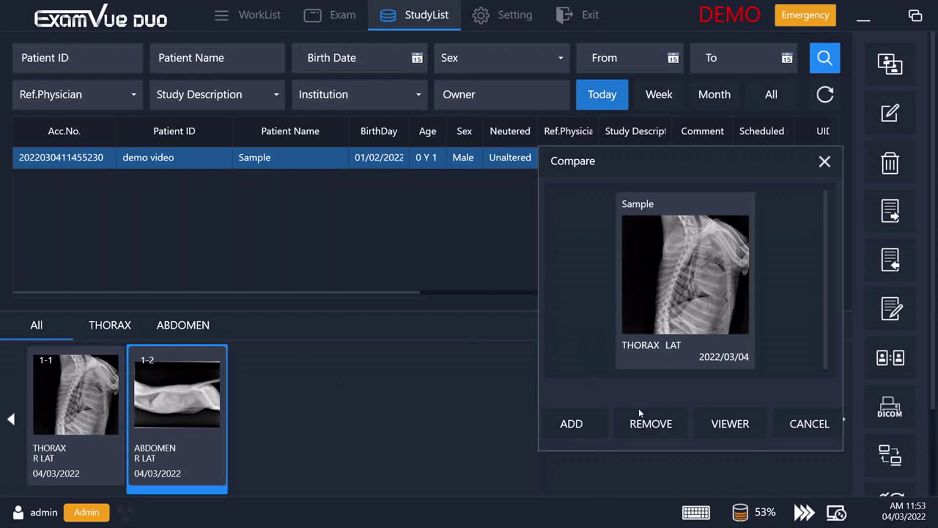
pyautogui.click(599, 423)
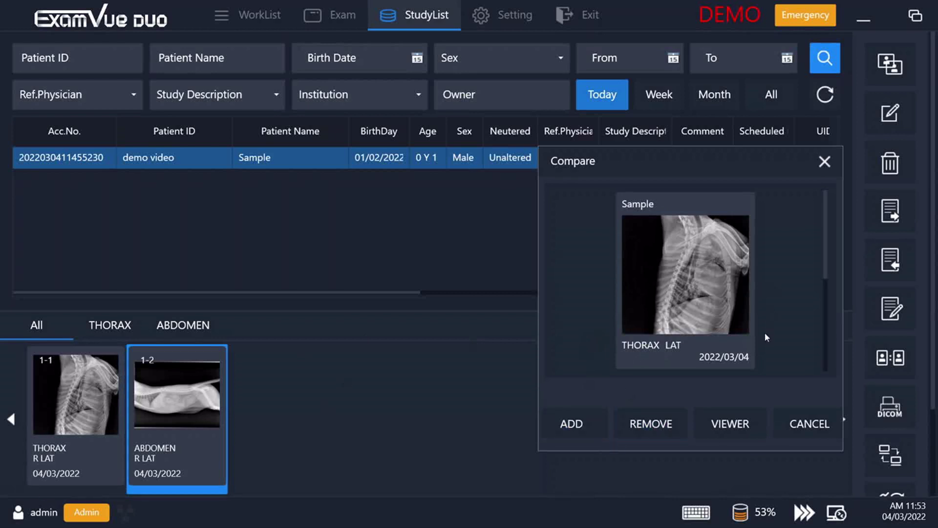
pyautogui.moveTo(829, 256); pyautogui.dragTo(817, 353)
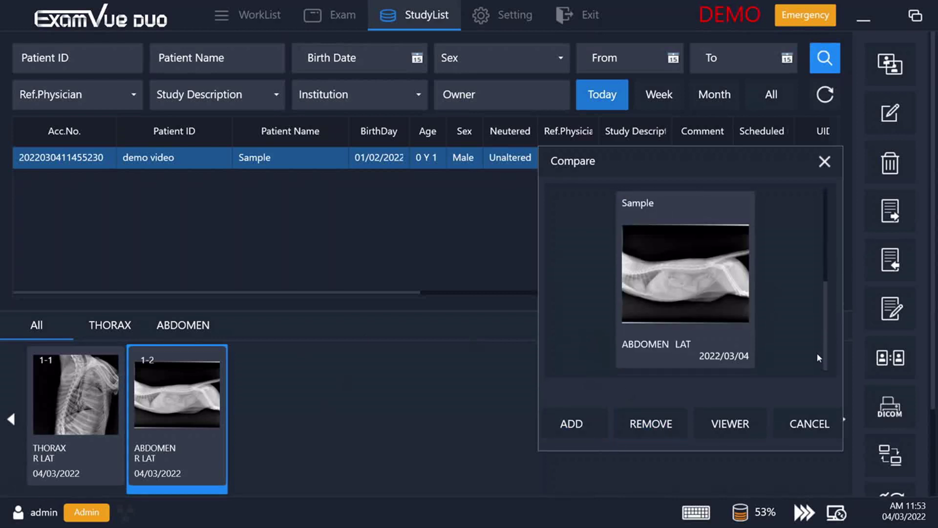
# Step: Open the thorax and abdomen lateral comparison in the viewer
pyautogui.click(736, 424)
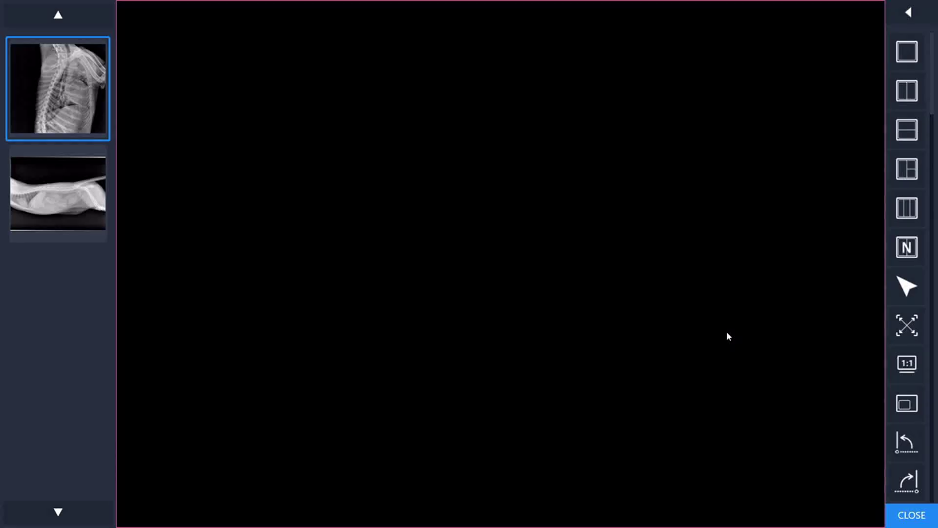